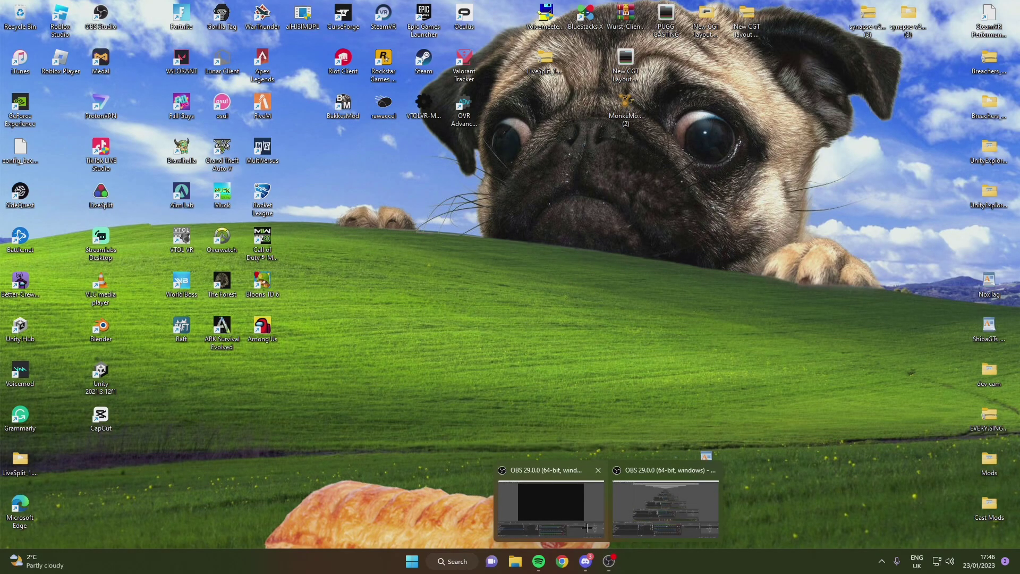
# - Show OBS Studio's Audio sources scene with its Discord, game, Google and Spotify captures
pyautogui.click(577, 511)
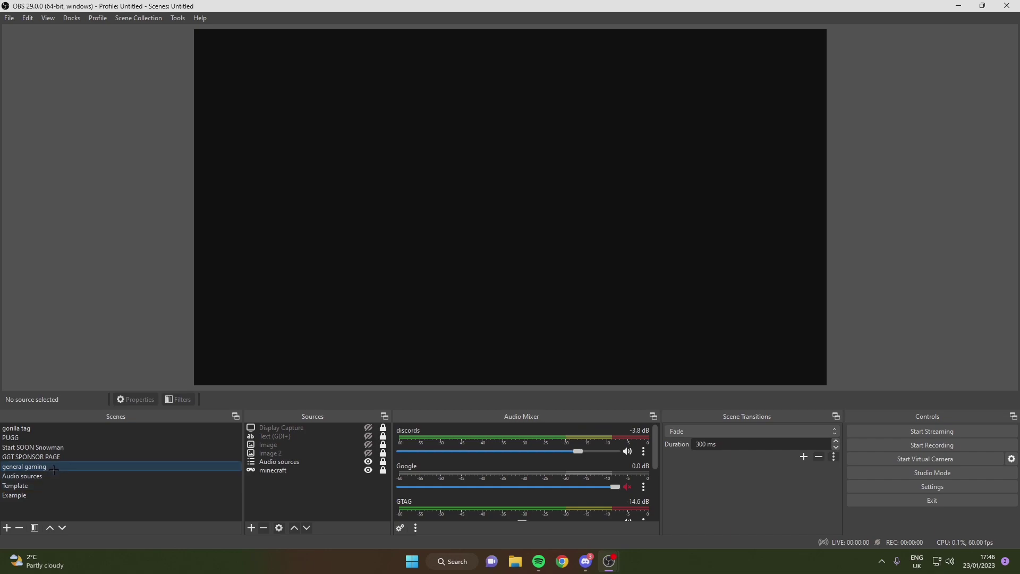
pyautogui.click(55, 478)
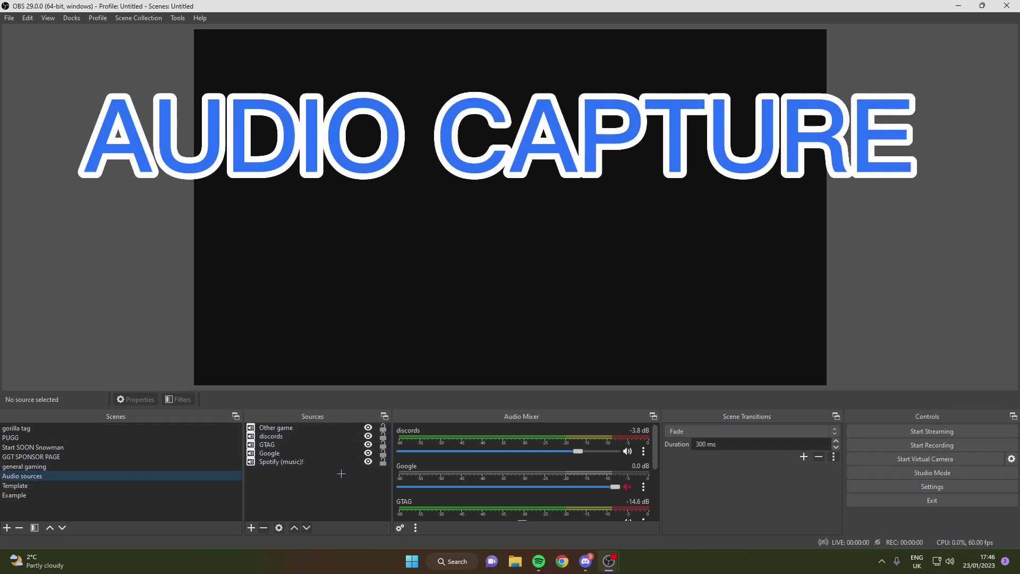
# - Switch to Discord and view the #obs-info channel on the Casting Hub server
pyautogui.click(586, 562)
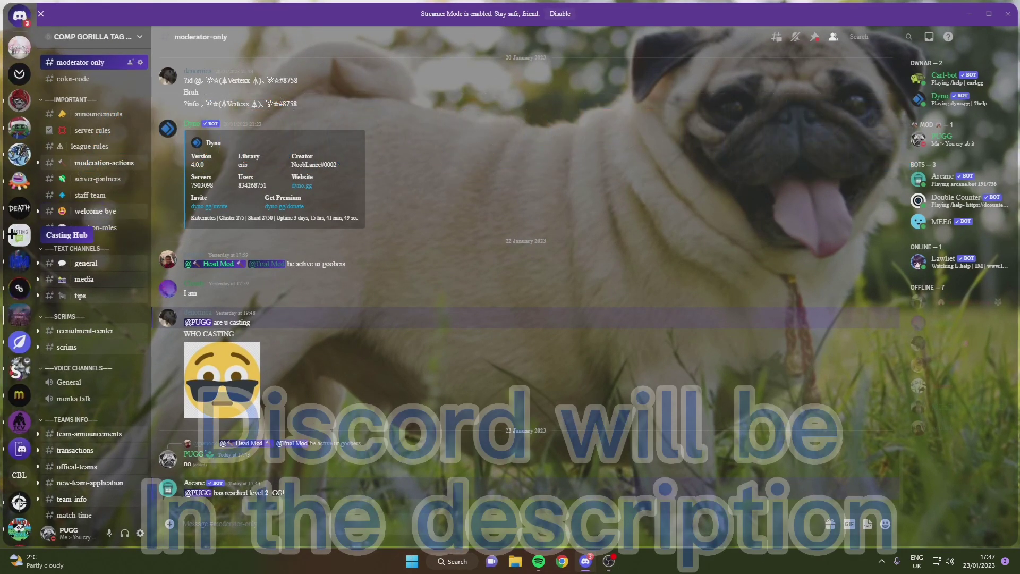
pyautogui.click(19, 234)
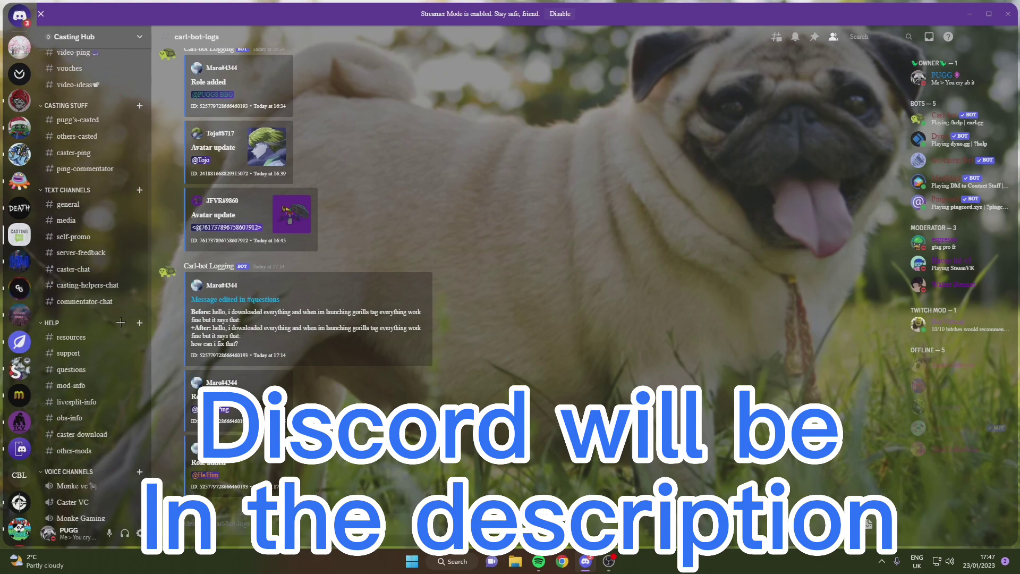
pyautogui.scroll(-3, 88, 339)
pyautogui.click(76, 338)
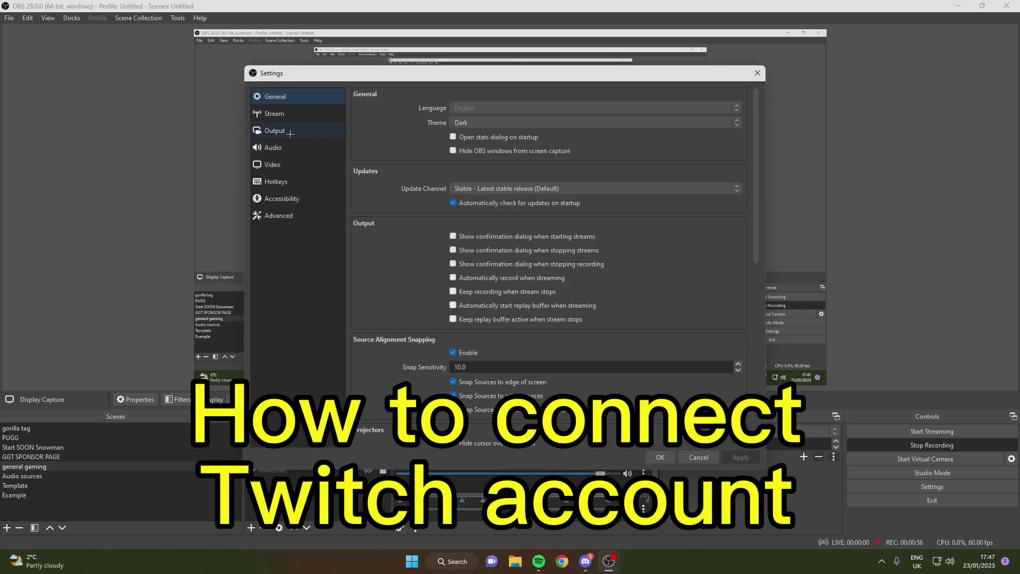
# - Set the OBS streaming service to Twitch in Stream settings
pyautogui.click(275, 113)
pyautogui.scroll(1, 713, 95)
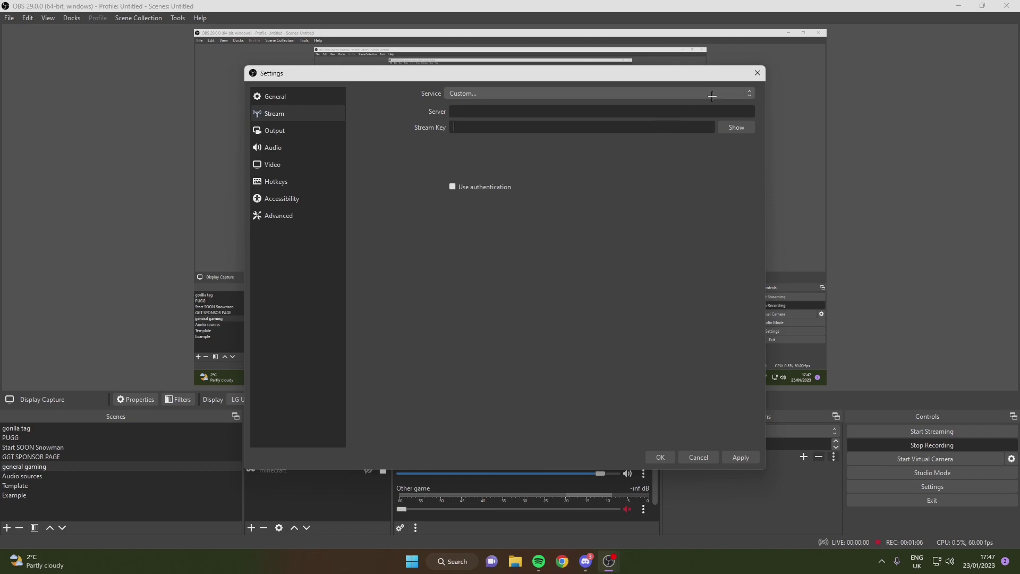
pyautogui.click(447, 93)
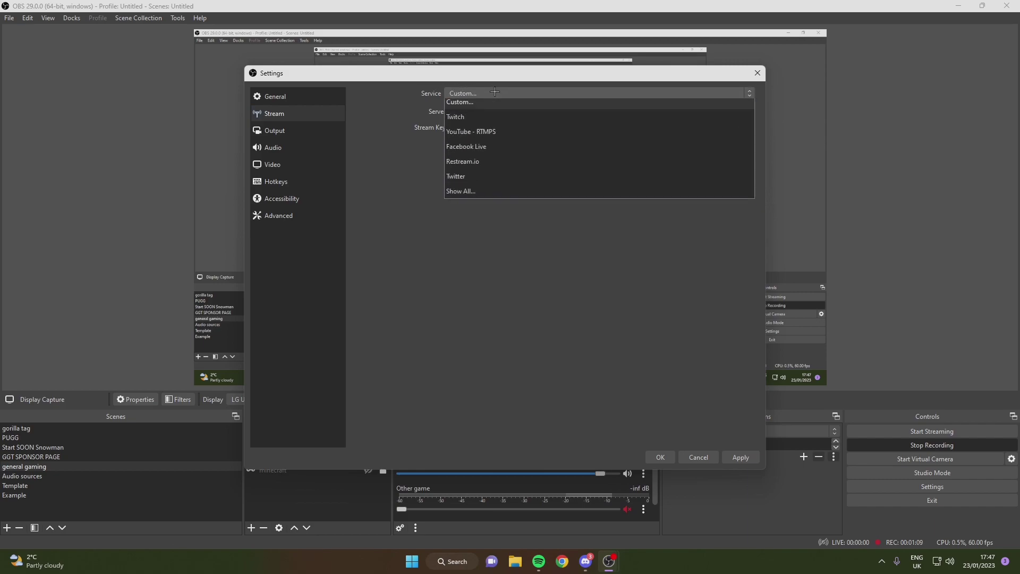
pyautogui.click(472, 121)
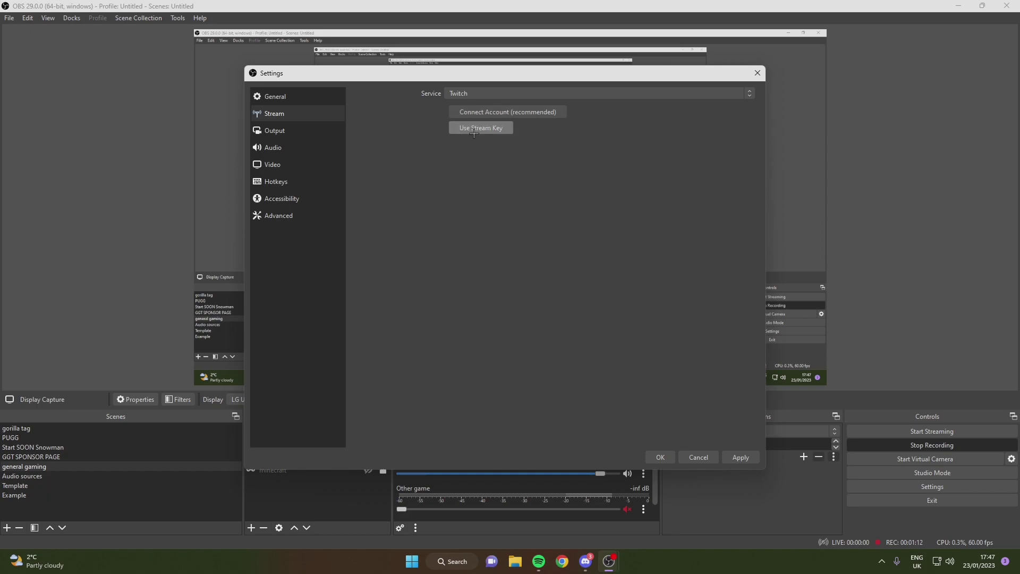
pyautogui.click(474, 129)
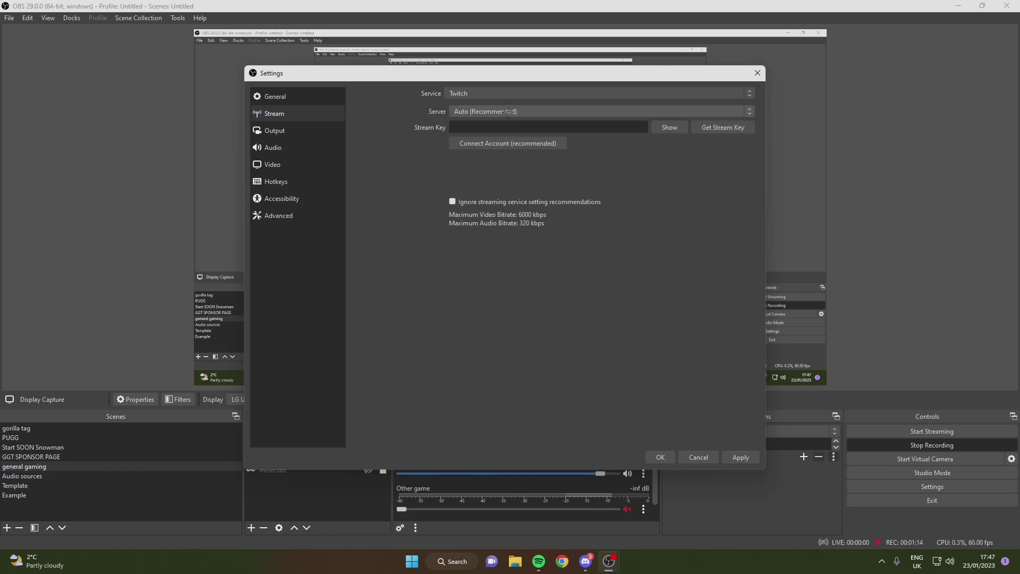
# - Start connecting a Twitch account, accept cookies and reach the sign-up form
pyautogui.click(520, 146)
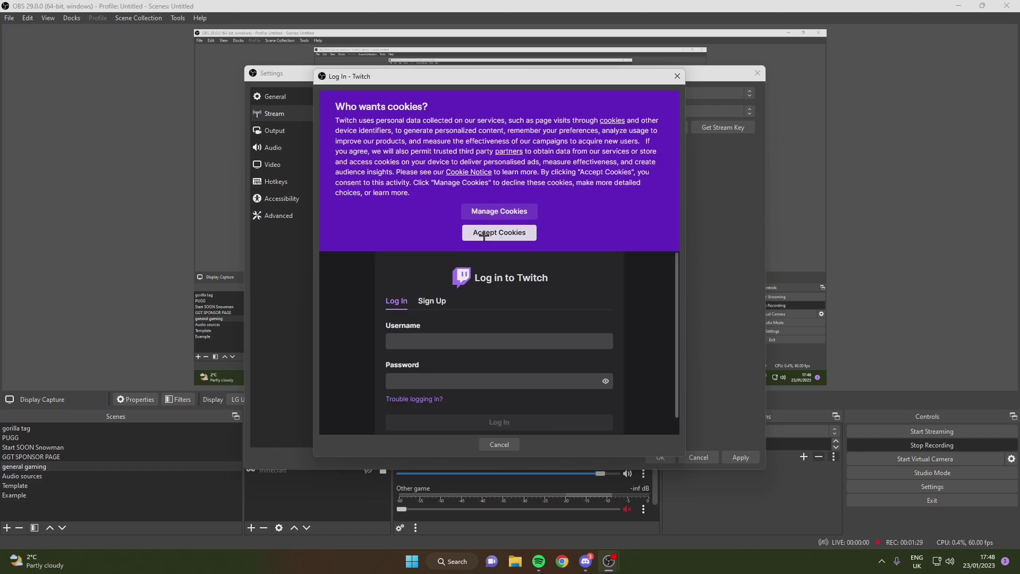
pyautogui.click(500, 236)
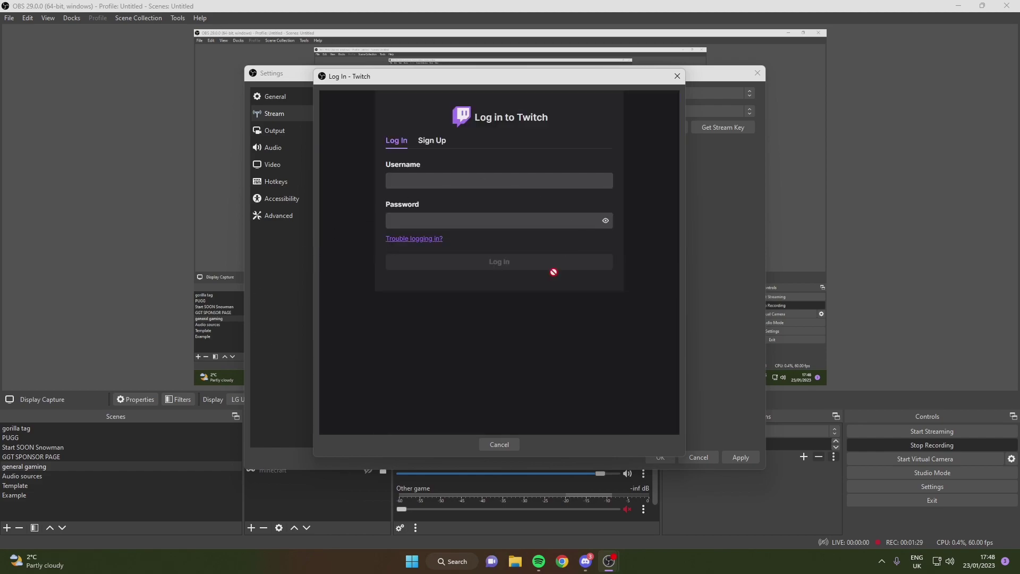
pyautogui.click(433, 142)
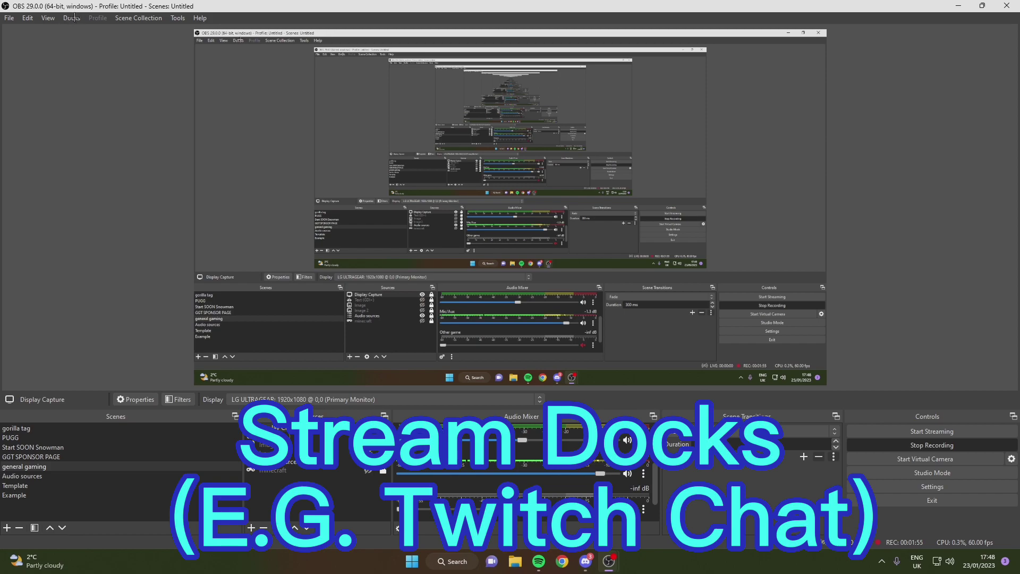
# - Dock the Twitch chat panel on the left and drag its edge wider
pyautogui.click(71, 18)
pyautogui.click(71, 19)
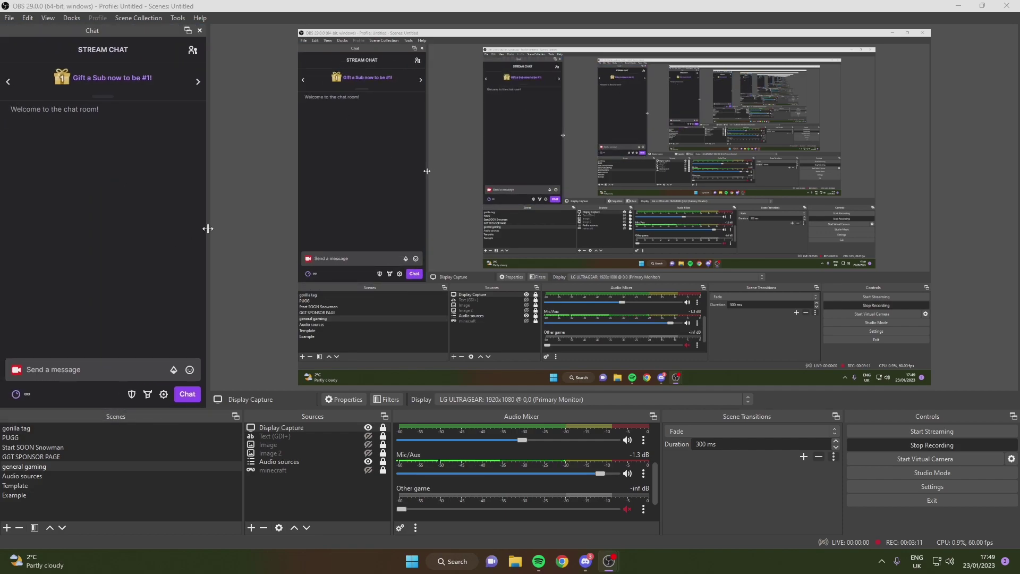
pyautogui.moveTo(208, 229); pyautogui.dragTo(319, 234)
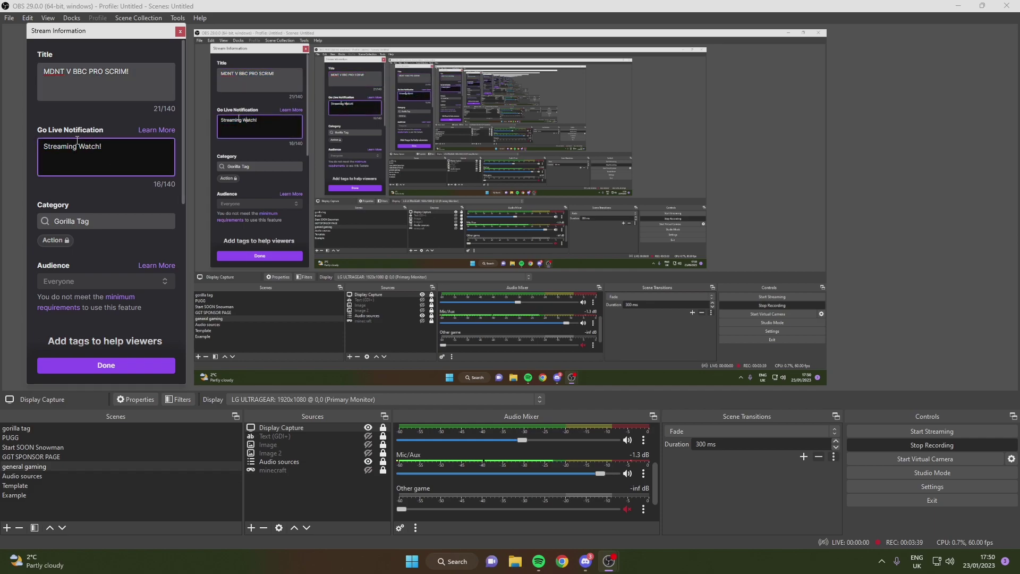
pyautogui.scroll(-2, 101, 157)
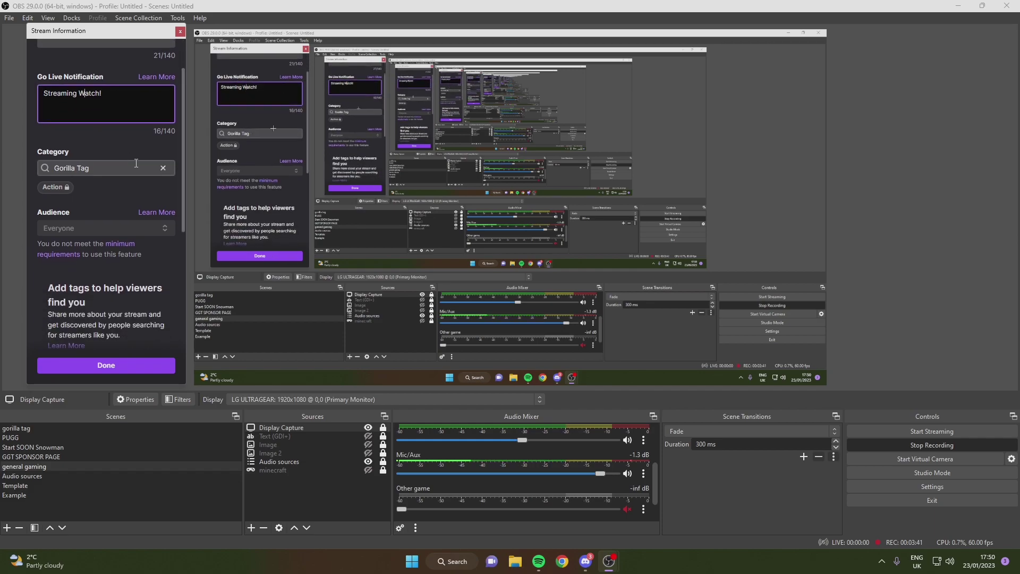
pyautogui.scroll(-5, 100, 170)
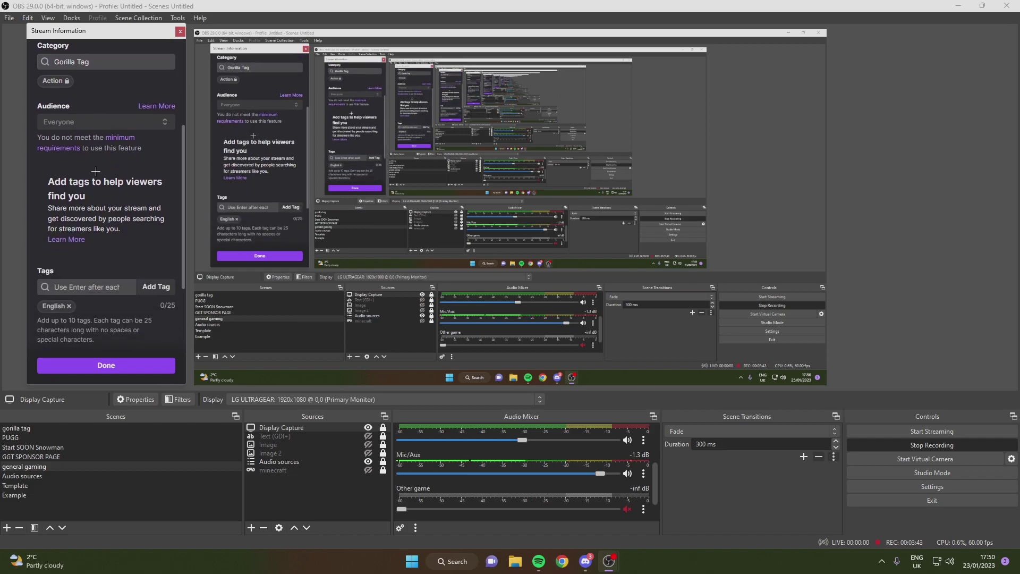
pyautogui.scroll(-4, 86, 185)
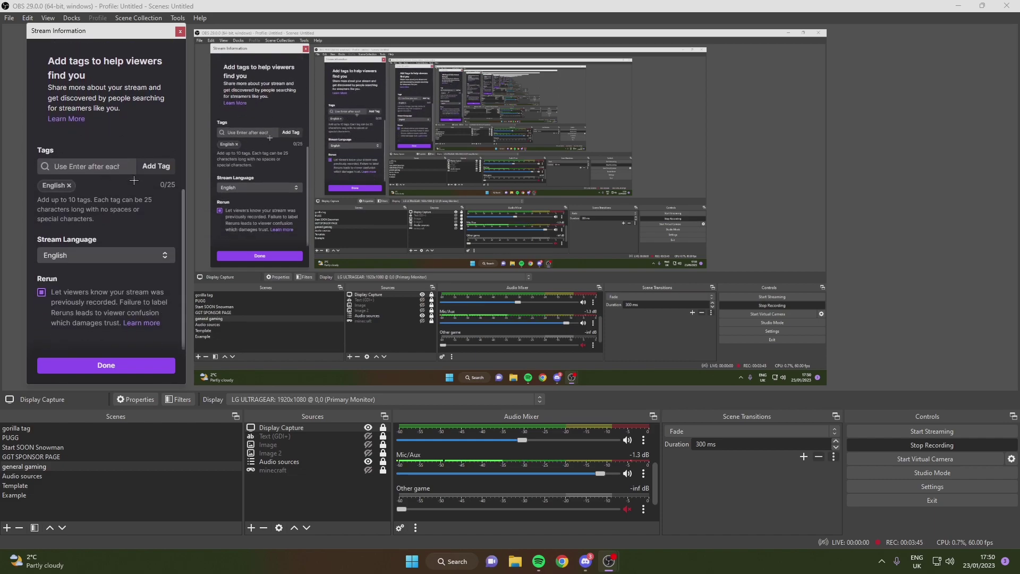
# - Confirm the stream info titled 'MDNT V BBC PRO SCRIM!' in the Gorilla Tag category
pyautogui.click(117, 365)
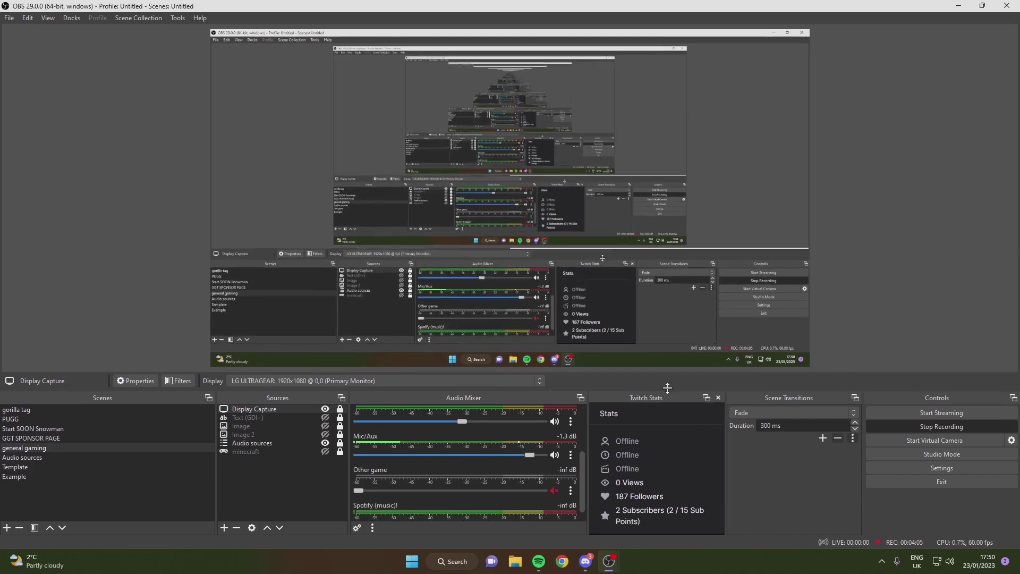
# - Raise the preview splitter to enlarge the bottom docks, then close Twitch Stats
pyautogui.moveTo(668, 408); pyautogui.dragTo(667, 383)
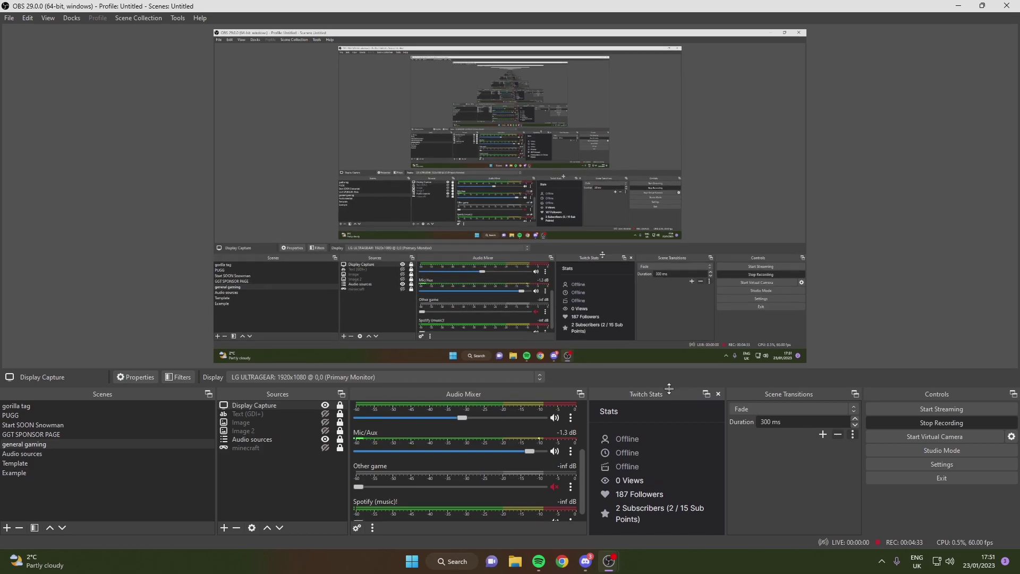
pyautogui.click(719, 391)
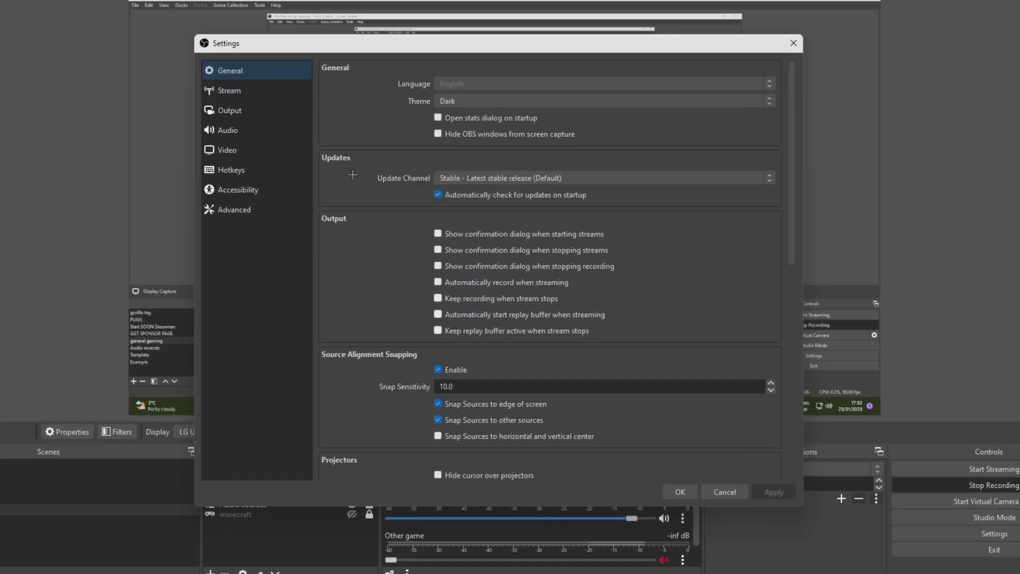
pyautogui.scroll(-3, 401, 196)
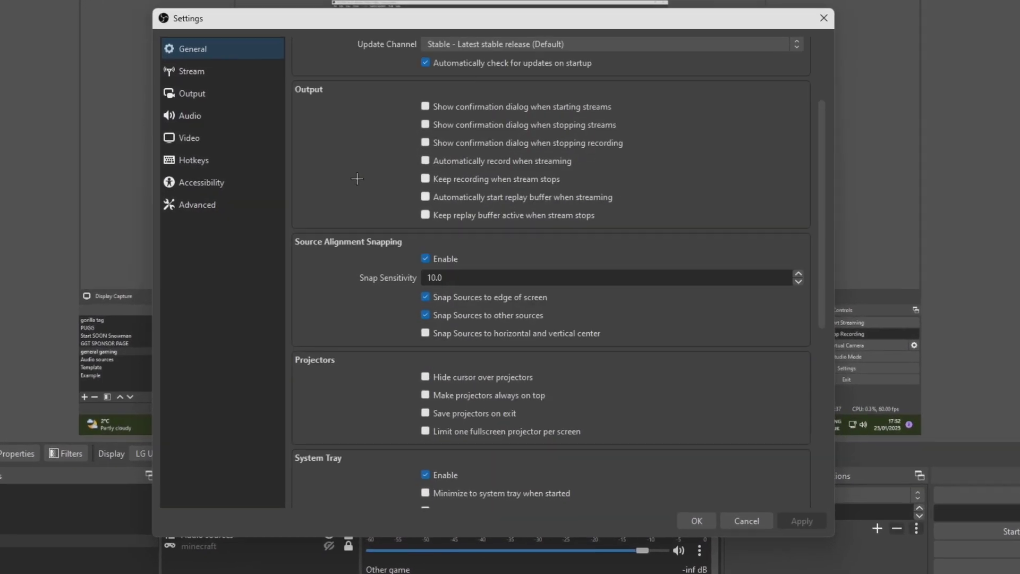
pyautogui.scroll(-2, 358, 178)
pyautogui.scroll(-3, 333, 167)
pyautogui.scroll(-2, 333, 166)
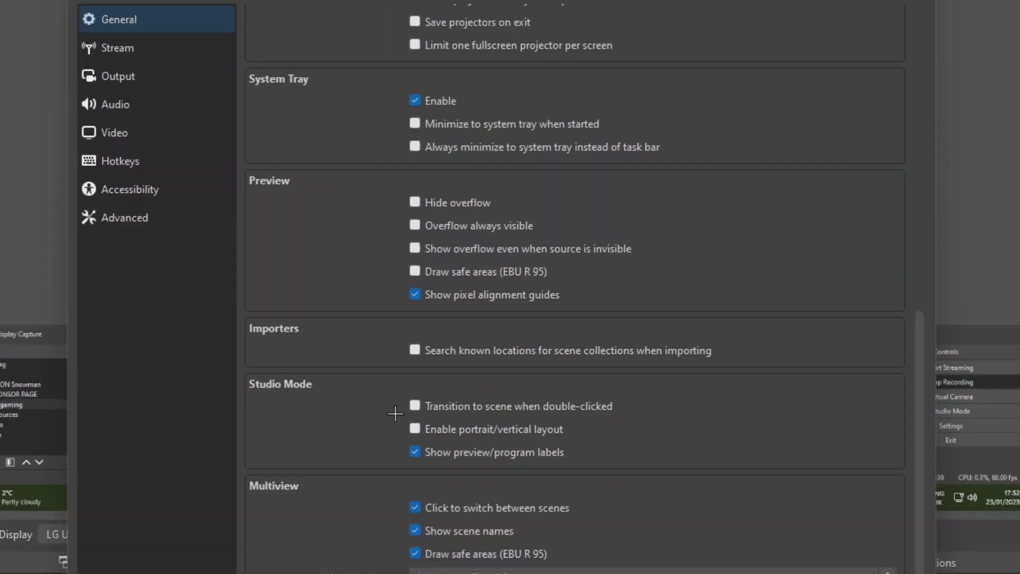
pyautogui.scroll(2, 390, 376)
pyautogui.scroll(2, 387, 377)
pyautogui.scroll(2, 383, 371)
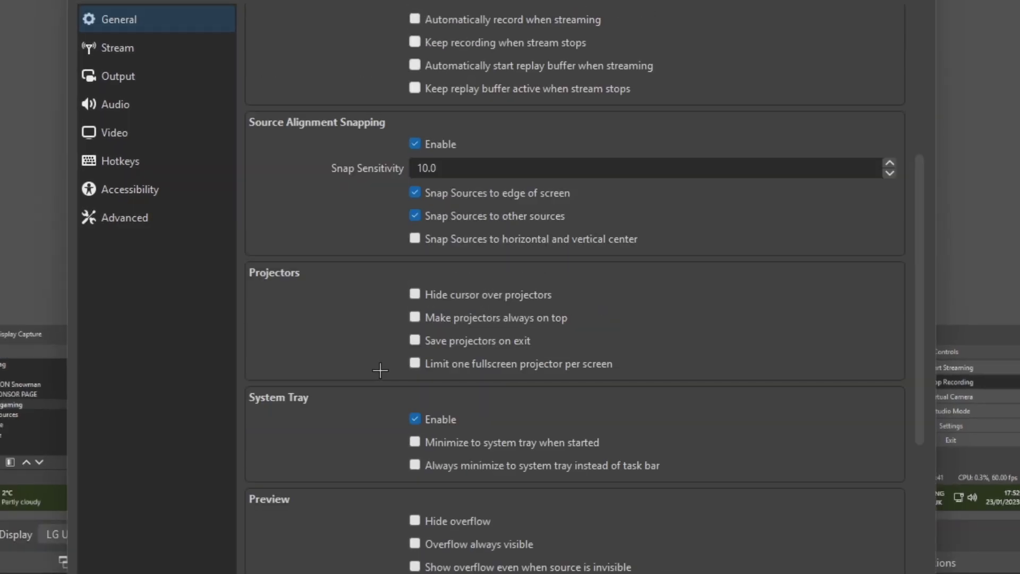
pyautogui.scroll(5, 375, 365)
# - Show the Stream settings page with the connected Twitch service
pyautogui.click(303, 114)
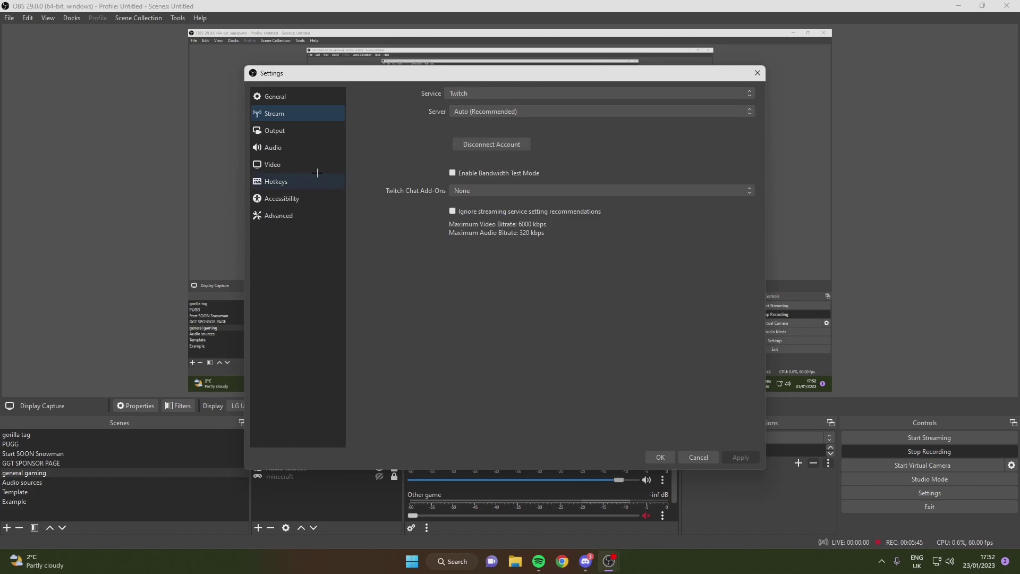
# - Review the Streaming, Recording and Audio output tabs, then show the Audio settings
pyautogui.click(277, 130)
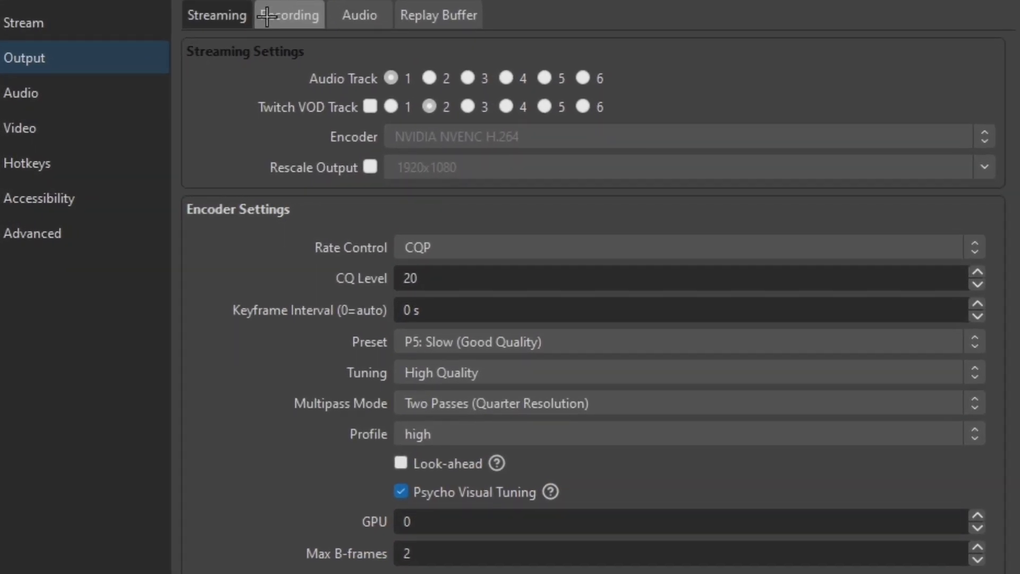
pyautogui.click(284, 14)
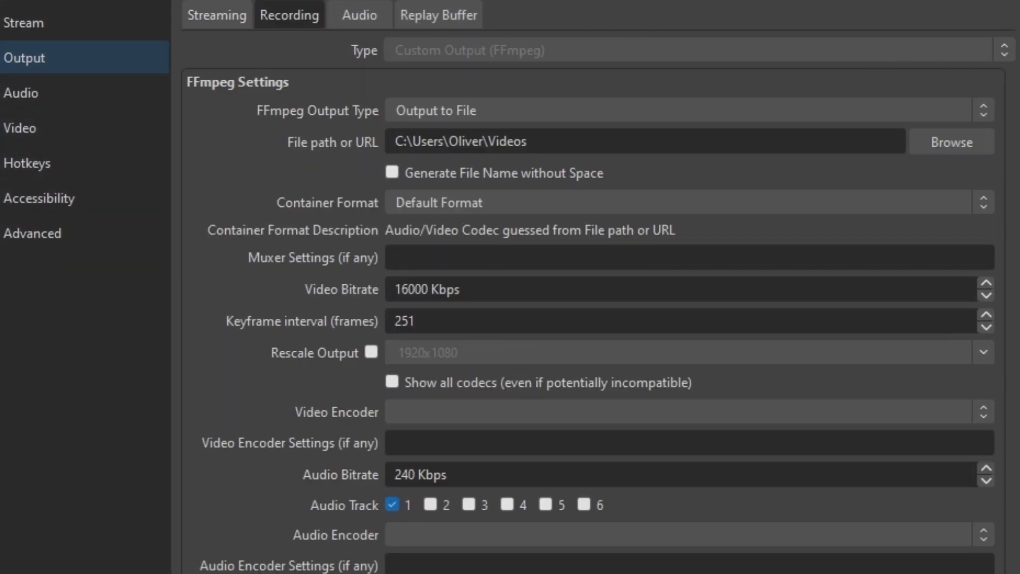
pyautogui.click(359, 14)
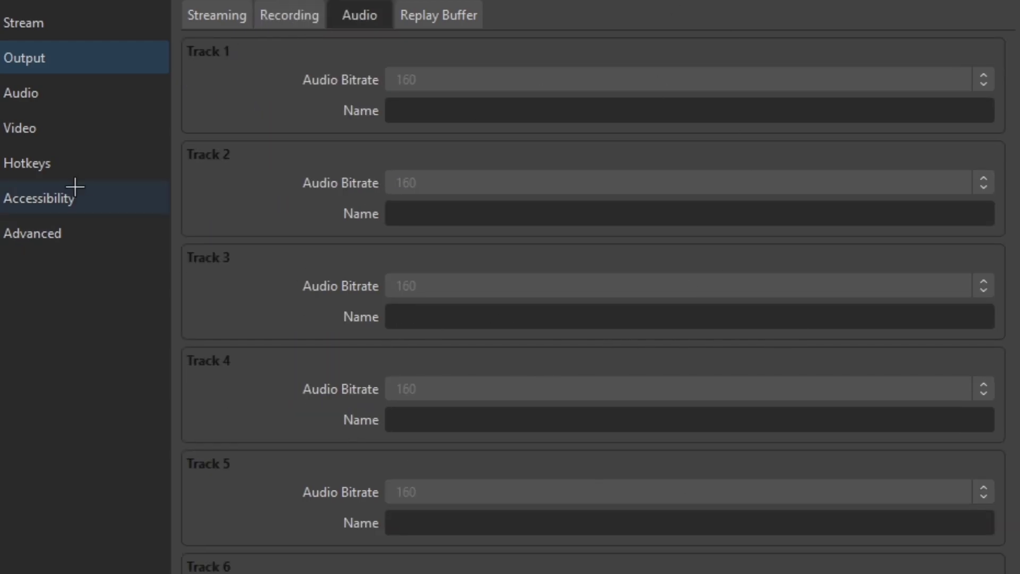
pyautogui.click(70, 105)
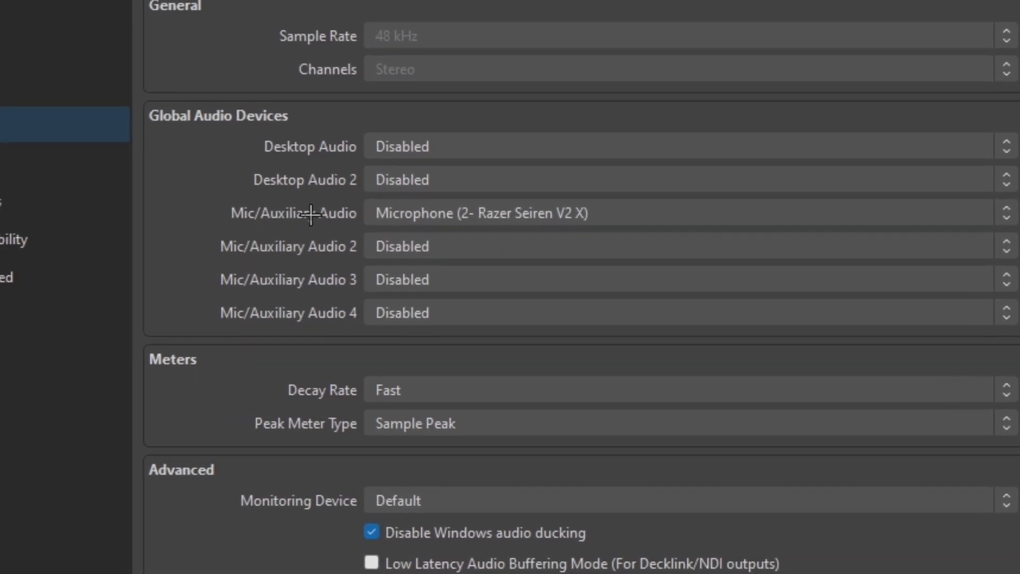
pyautogui.click(433, 213)
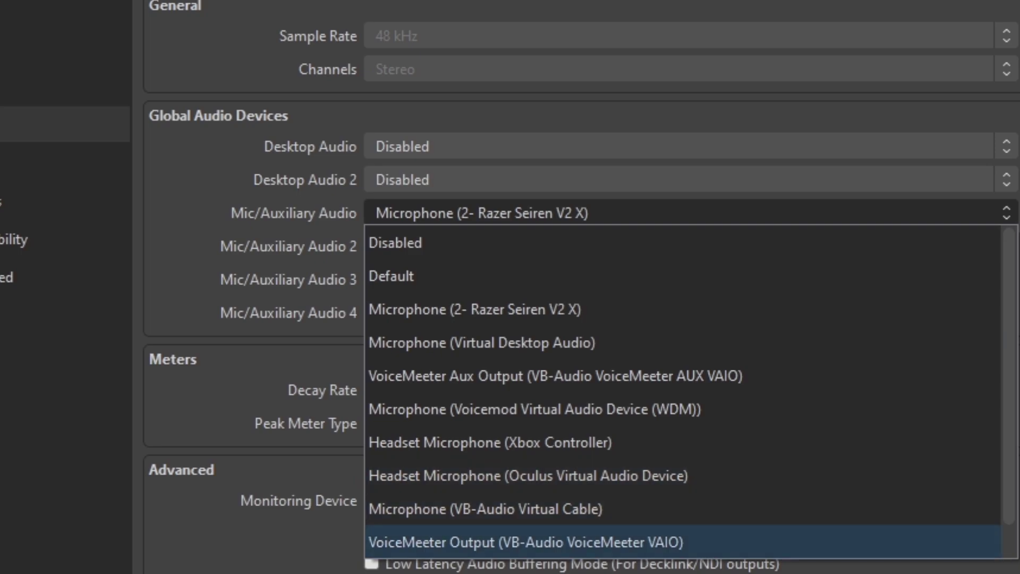
pyautogui.press('Escape')
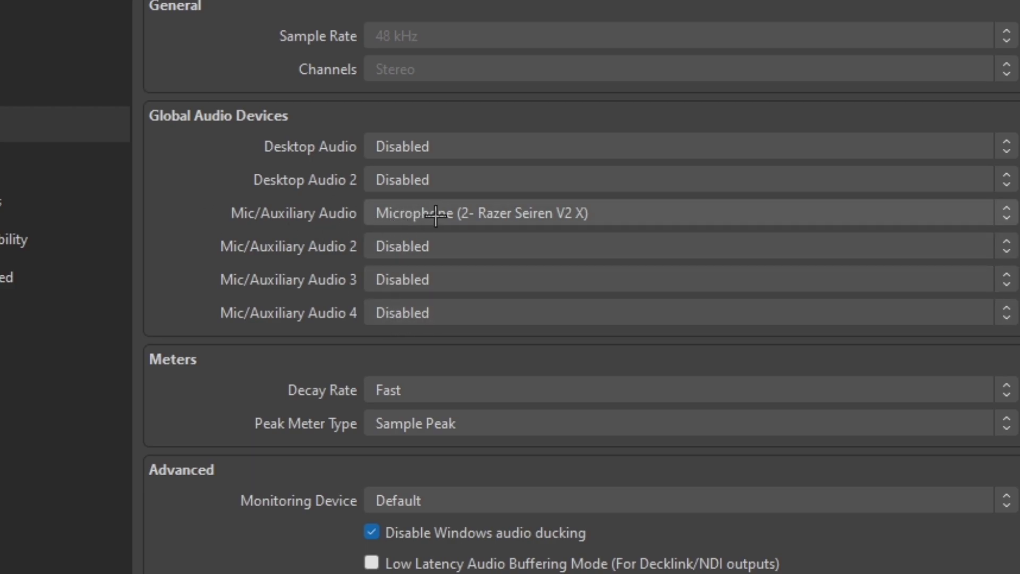
pyautogui.click(495, 150)
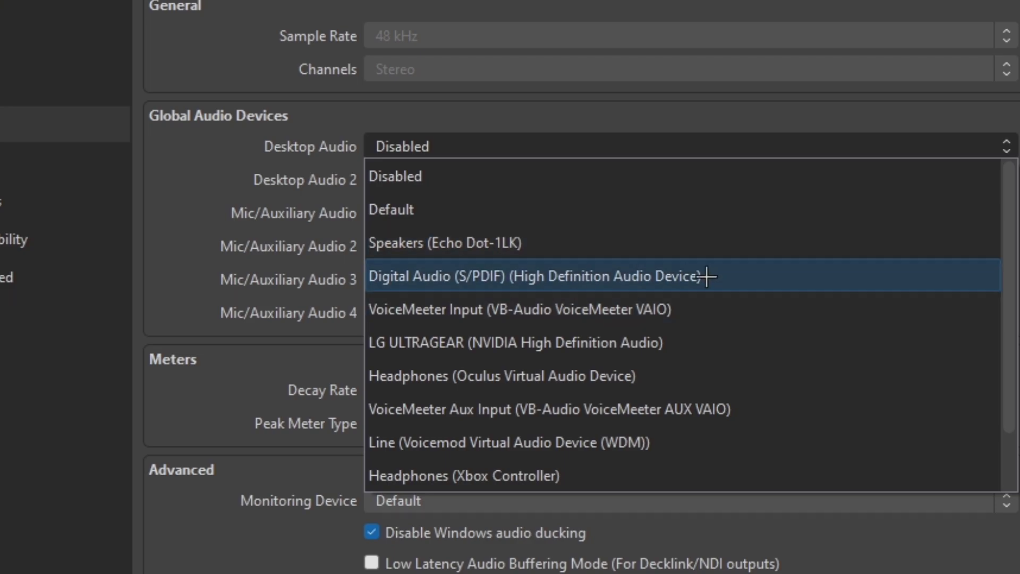
pyautogui.press('Escape')
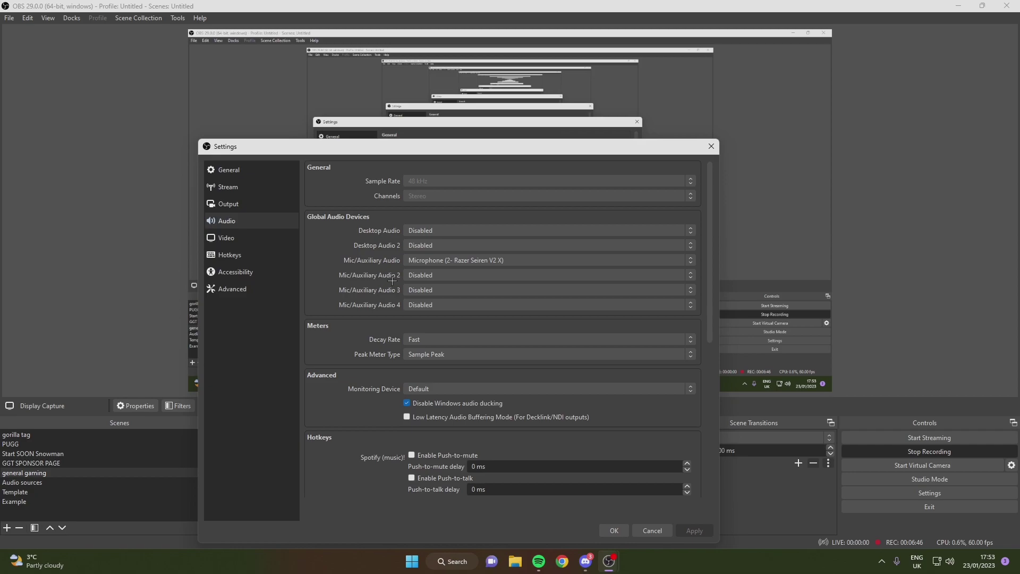
# - Look over the Video and unbound Hotkeys pages, ending on Advanced settings
pyautogui.click(240, 237)
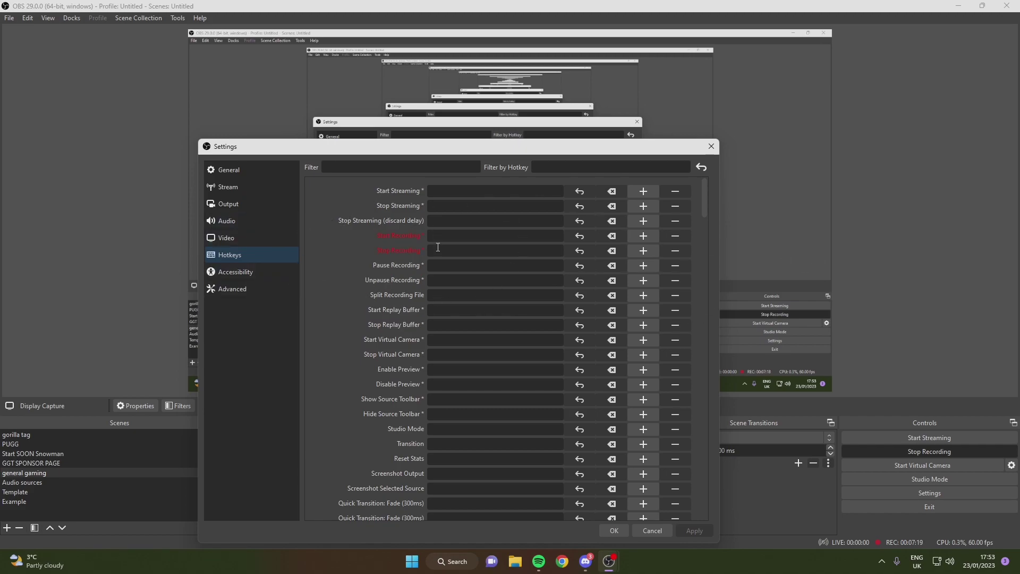
pyautogui.scroll(-2, 322, 285)
pyautogui.click(239, 288)
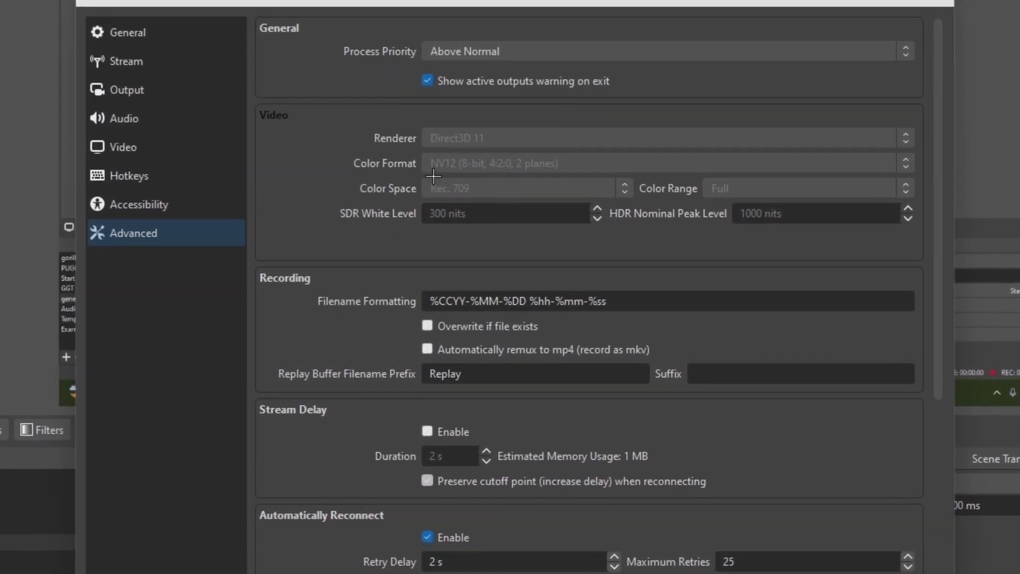
# - Inspect the recording filename format and process priority, keeping priority at Above Normal
pyautogui.moveTo(647, 302); pyautogui.dragTo(408, 308)
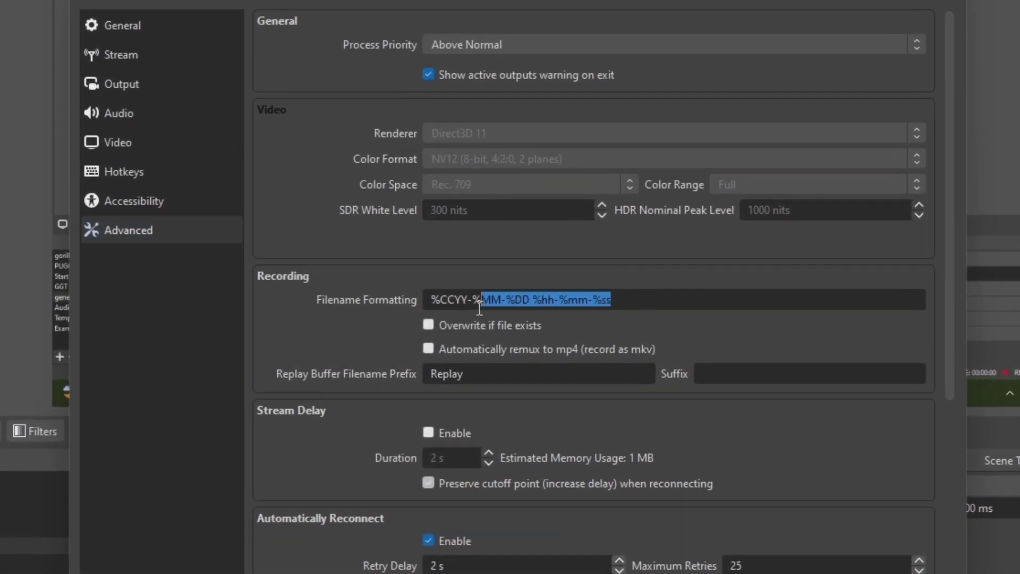
pyautogui.click(368, 334)
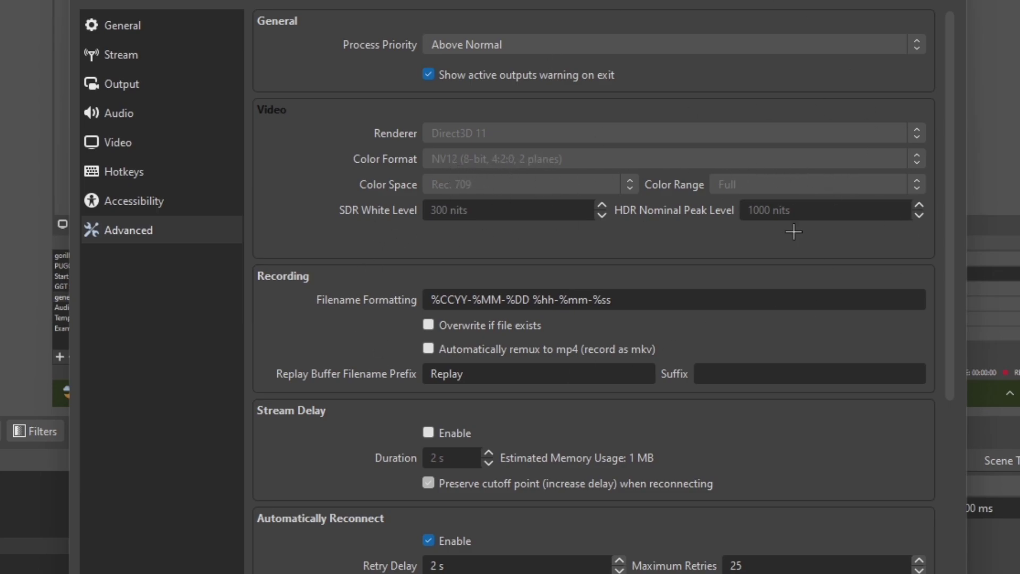
pyautogui.click(571, 45)
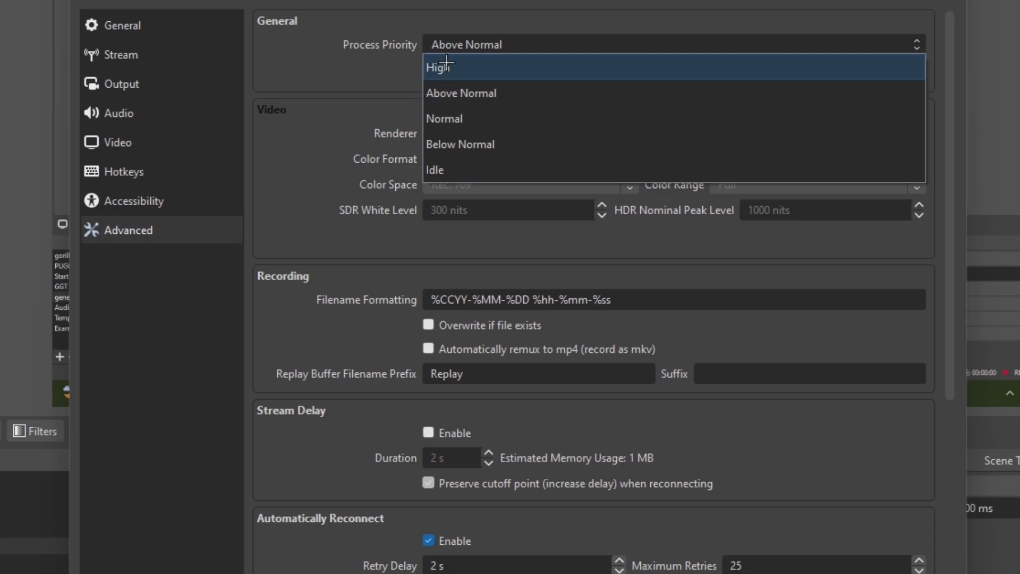
pyautogui.click(364, 90)
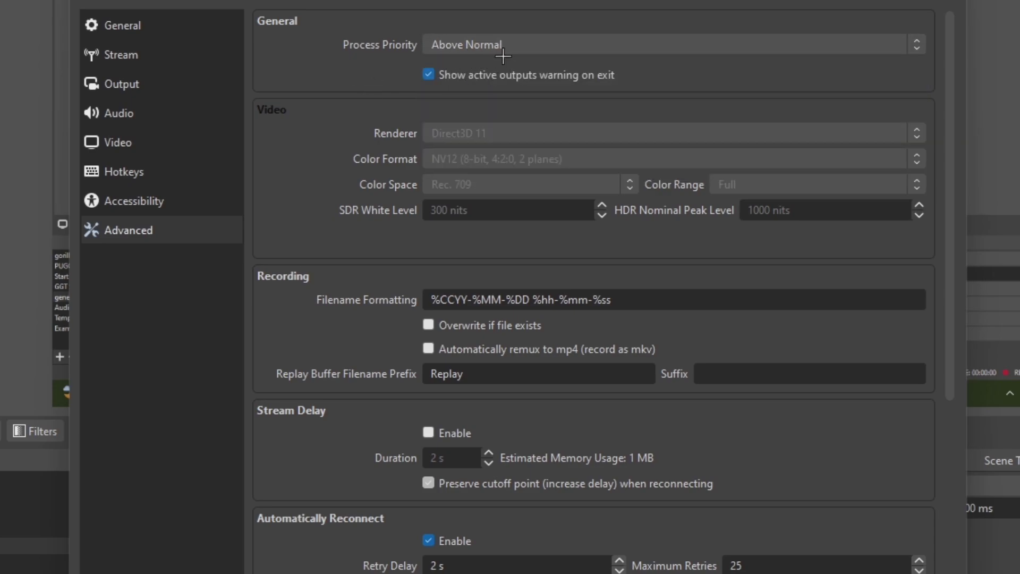
pyautogui.scroll(-5, 538, 205)
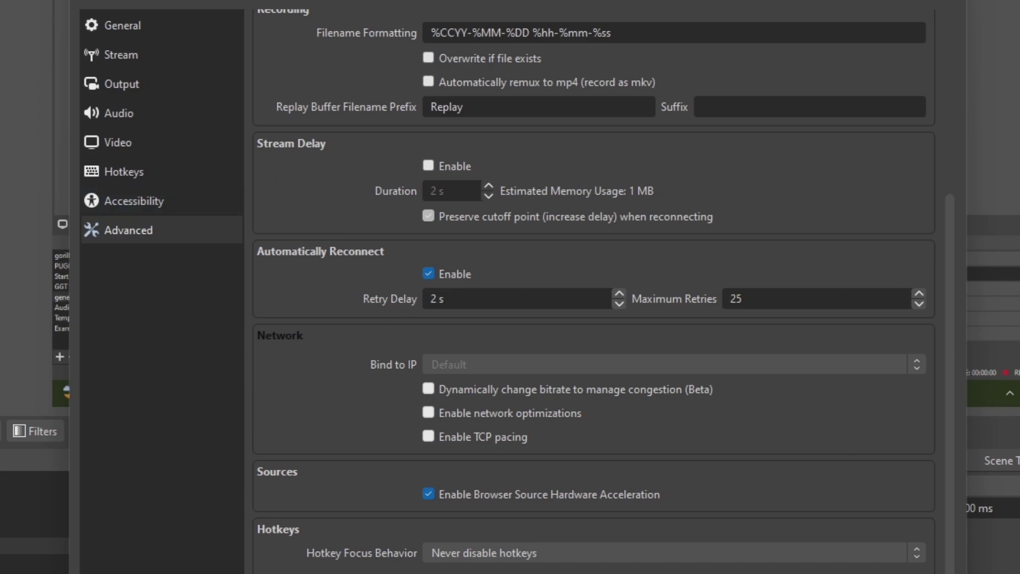